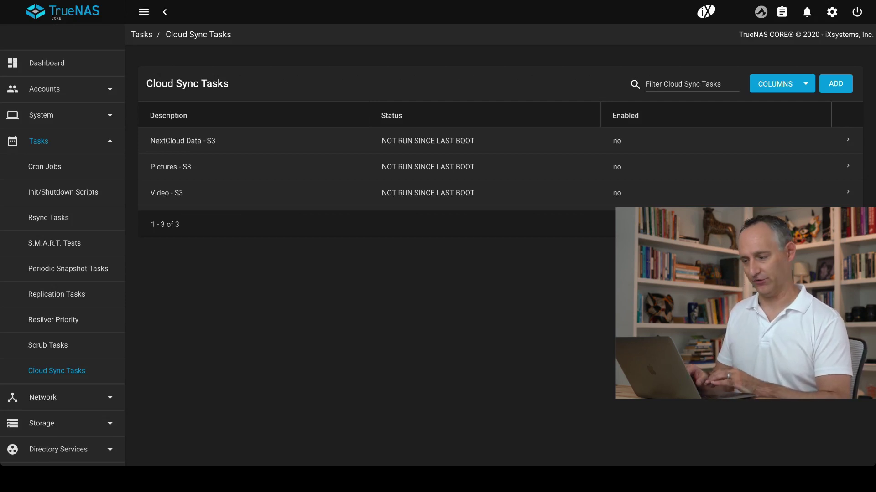
Open the Cloud Credentials list under System.
{"action": "left_click", "coordinate": [41, 115]}
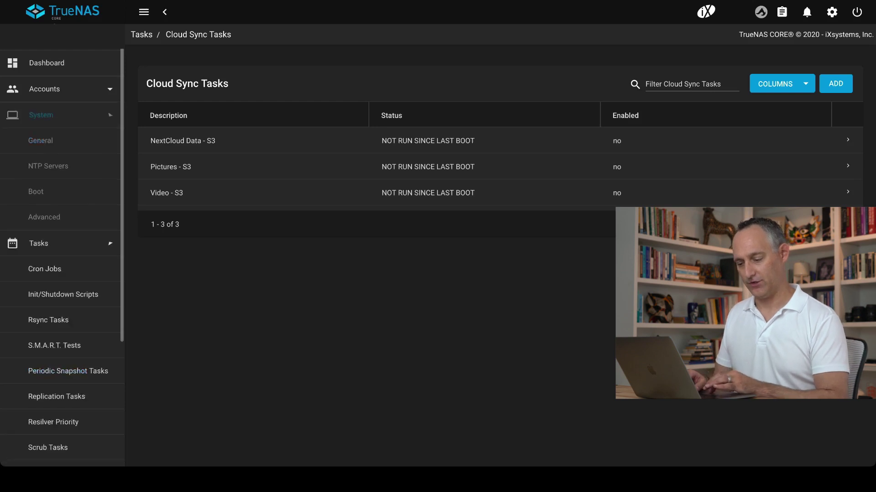
{"action": "scroll", "coordinate": [57, 328], "scroll_direction": "down", "scroll_amount": 2}
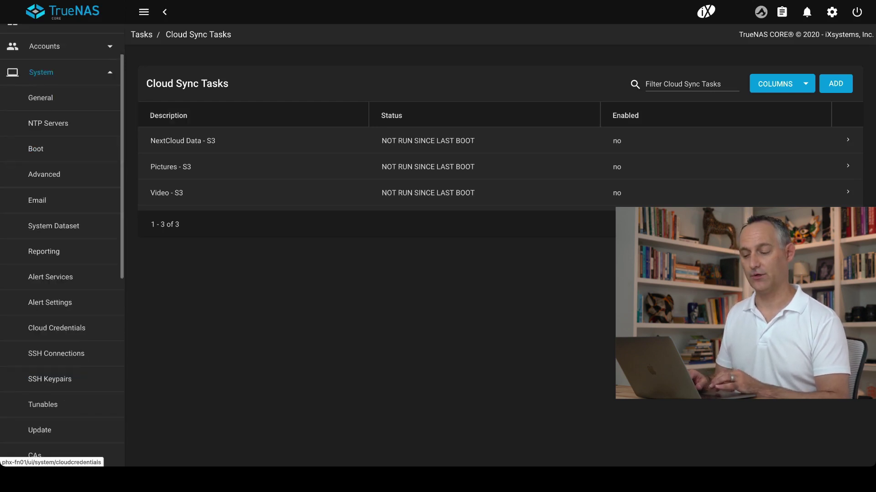
{"action": "left_click", "coordinate": [56, 328]}
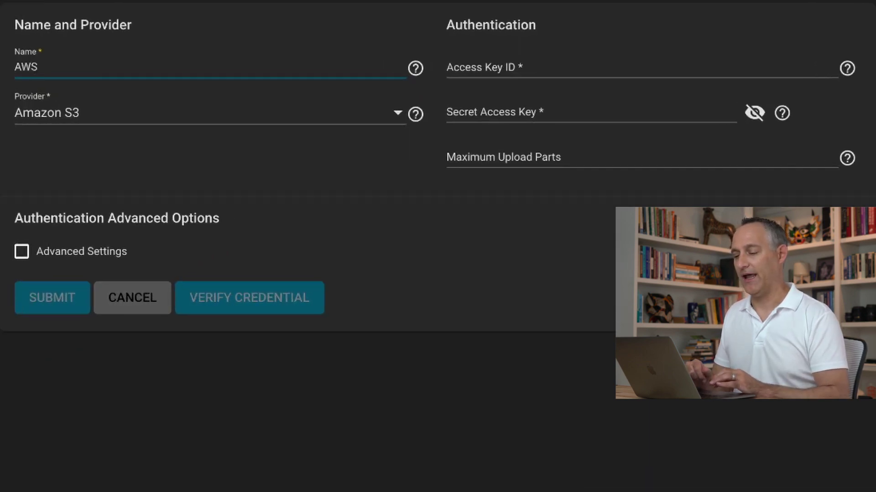
Start a new cloud credential and choose Amazon S3 as its provider.
{"action": "key", "text": "Tab"}
{"action": "key", "text": "space"}
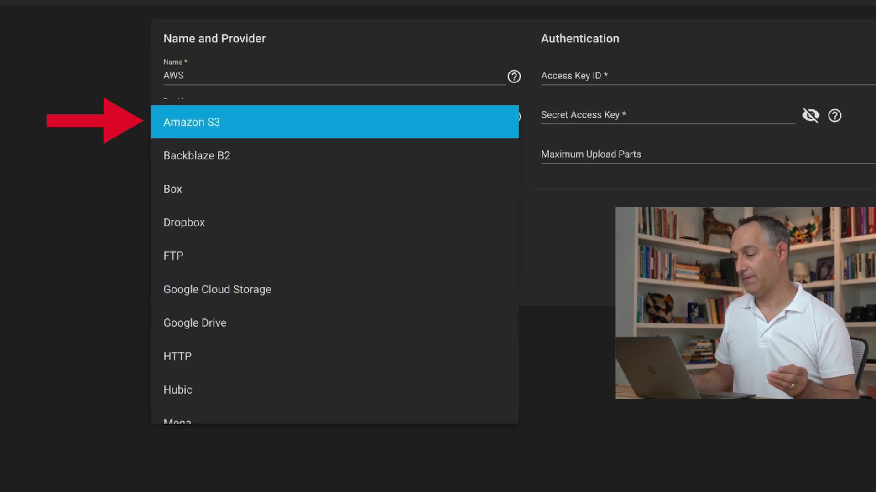
{"action": "scroll", "coordinate": [334, 260], "scroll_direction": "down", "scroll_amount": 5}
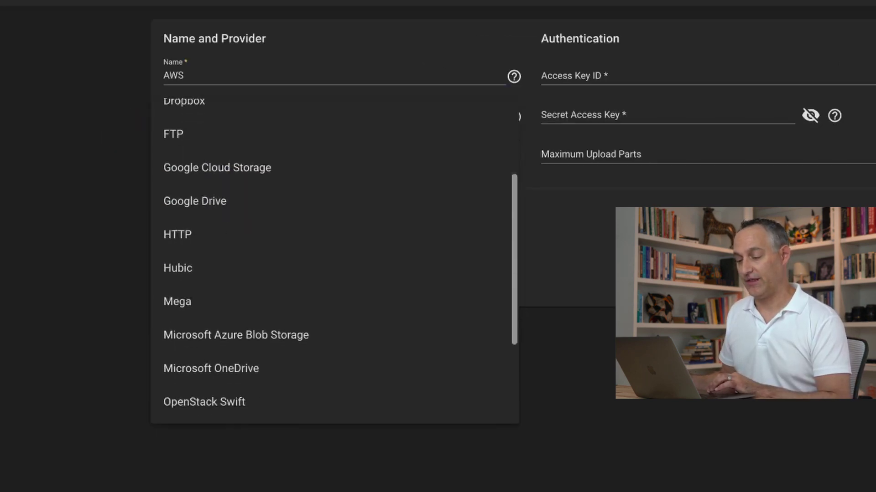
{"action": "scroll", "coordinate": [335, 260], "scroll_direction": "down", "scroll_amount": 1}
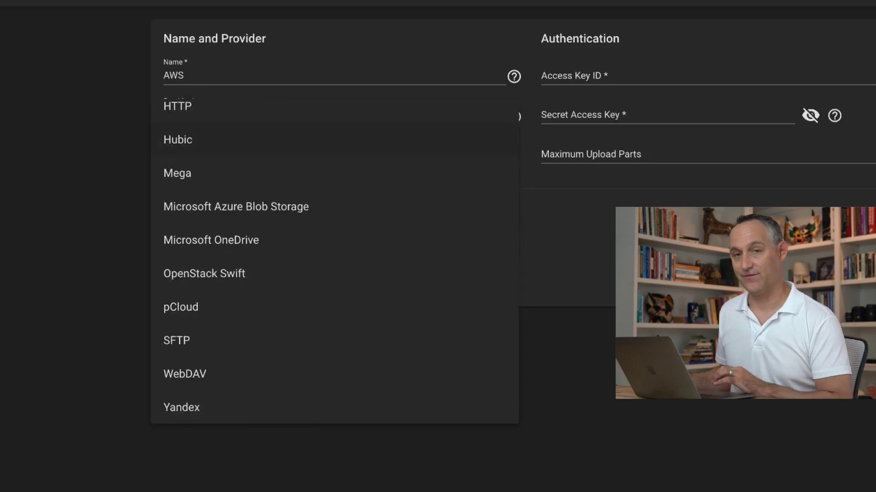
{"action": "scroll", "coordinate": [334, 260], "scroll_direction": "up", "scroll_amount": 5}
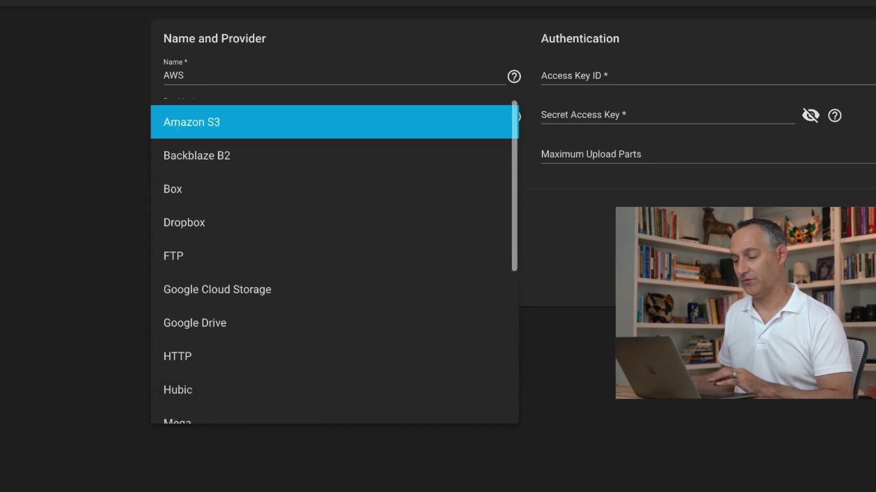
{"action": "scroll", "coordinate": [334, 260], "scroll_direction": "down", "scroll_amount": 1}
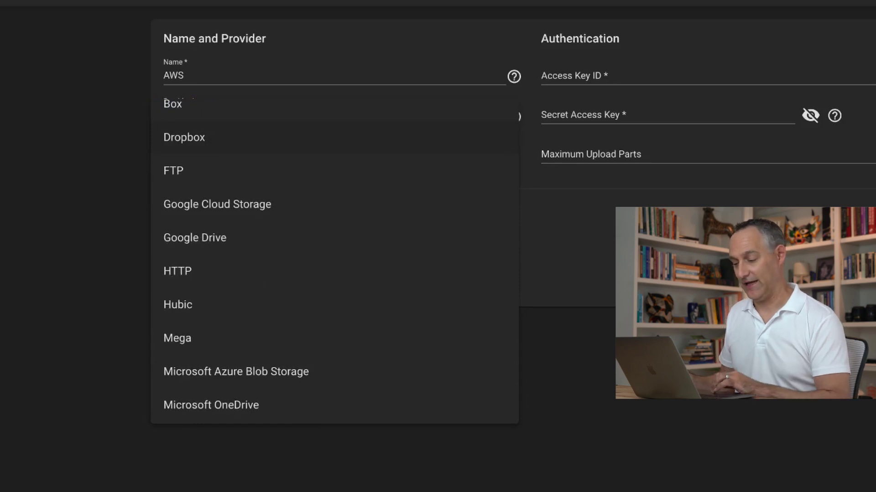
{"action": "scroll", "coordinate": [334, 260], "scroll_direction": "down", "scroll_amount": 1}
{"action": "scroll", "coordinate": [334, 260], "scroll_direction": "up", "scroll_amount": 2}
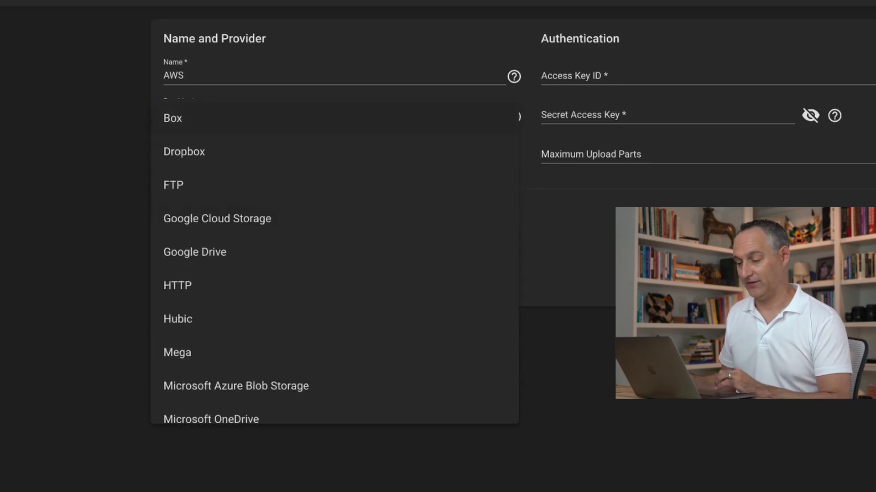
{"action": "scroll", "coordinate": [334, 260], "scroll_direction": "down", "scroll_amount": 2}
{"action": "scroll", "coordinate": [334, 260], "scroll_direction": "down", "scroll_amount": 1}
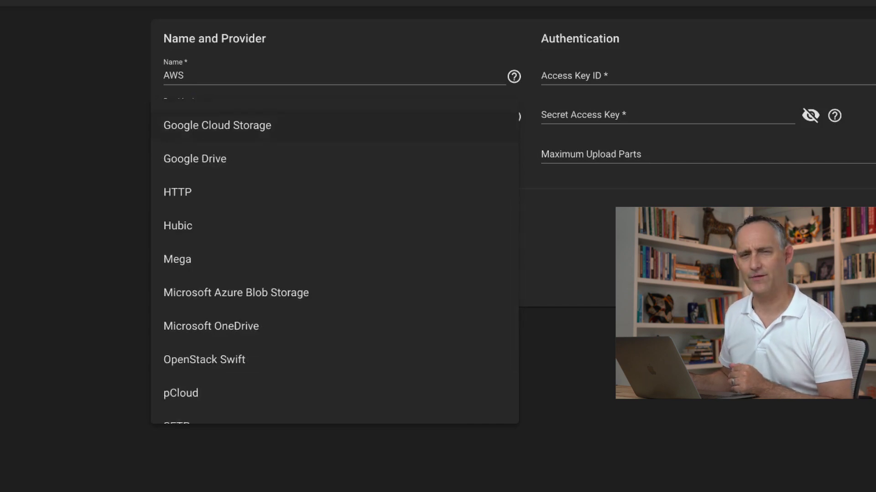
{"action": "scroll", "coordinate": [335, 260], "scroll_direction": "down", "scroll_amount": 3}
{"action": "scroll", "coordinate": [334, 260], "scroll_direction": "up", "scroll_amount": 8}
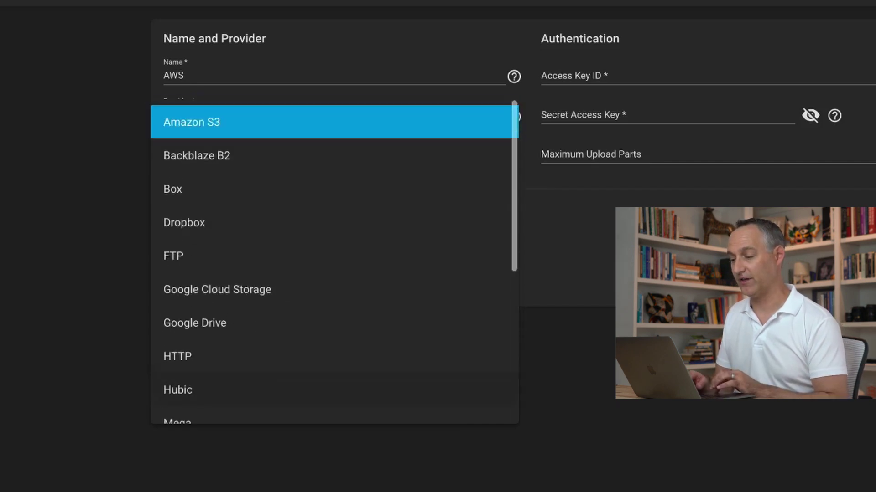
{"action": "key", "text": "Return"}
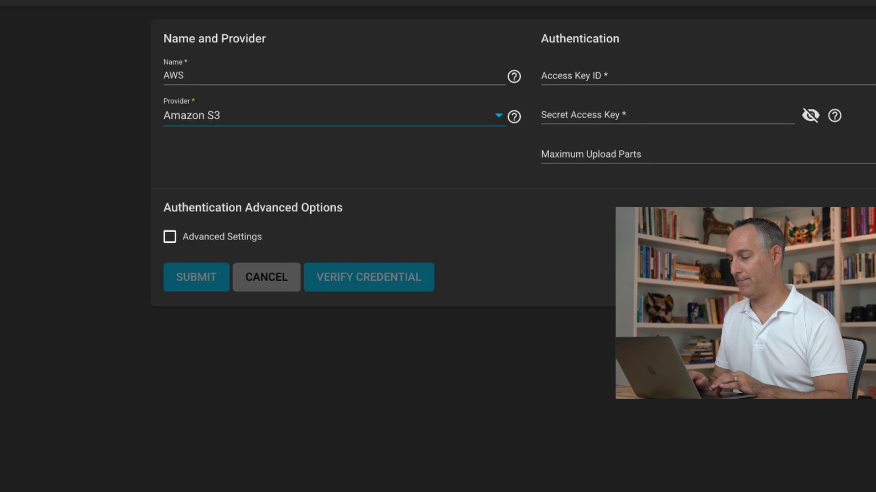
Focus the Access Key ID field and reveal the AWS credential's Advanced Settings.
{"action": "left_click", "coordinate": [684, 76]}
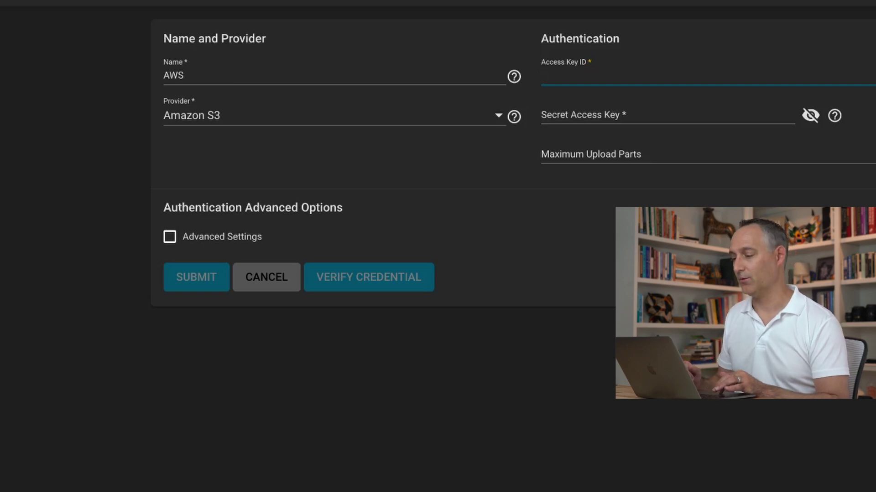
{"action": "left_click", "coordinate": [169, 237]}
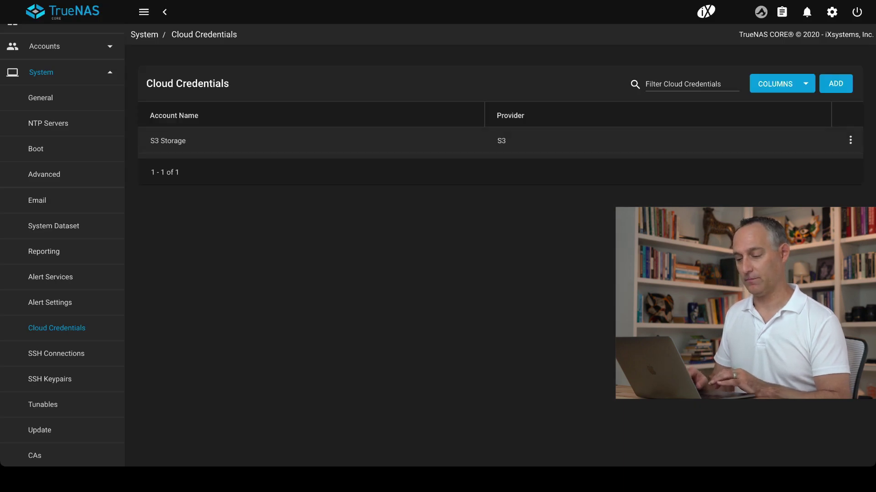
Collapse System, expand Tasks and go to the Cloud Sync Tasks list.
{"action": "scroll", "coordinate": [62, 256], "scroll_direction": "up", "scroll_amount": 2}
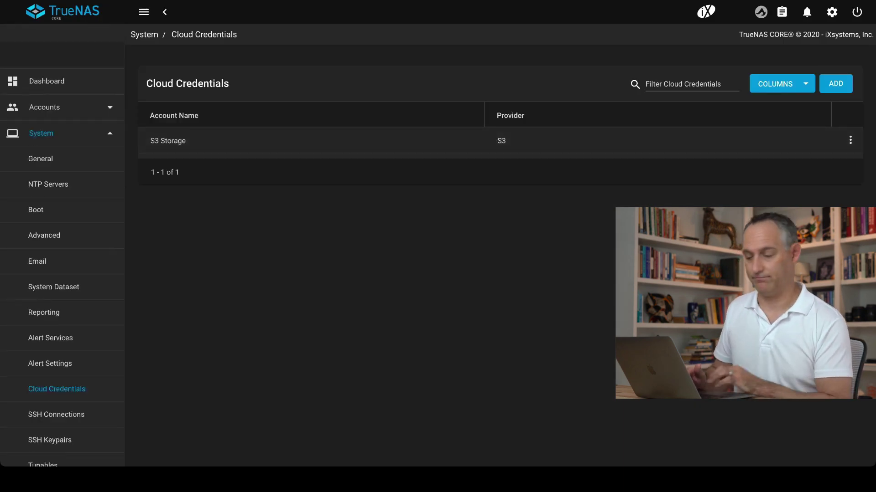
{"action": "left_click", "coordinate": [41, 133]}
{"action": "left_click", "coordinate": [39, 159]}
{"action": "scroll", "coordinate": [57, 383], "scroll_direction": "down", "scroll_amount": 1}
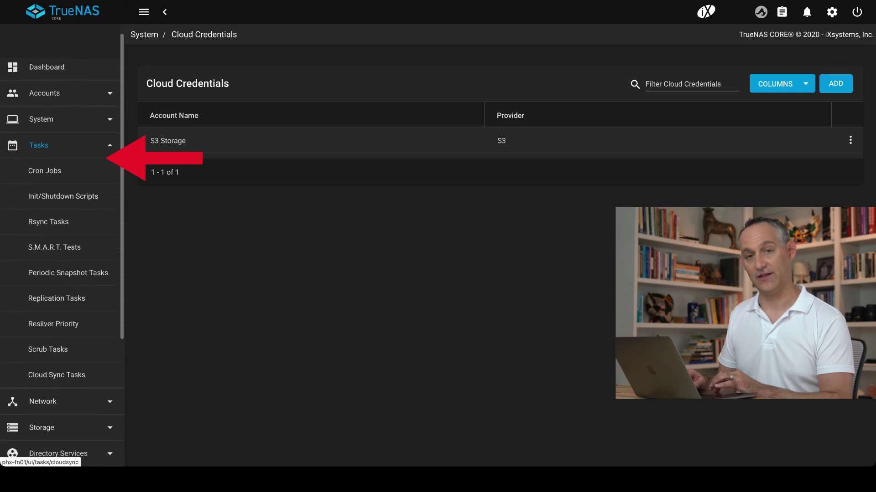
{"action": "left_click", "coordinate": [57, 375]}
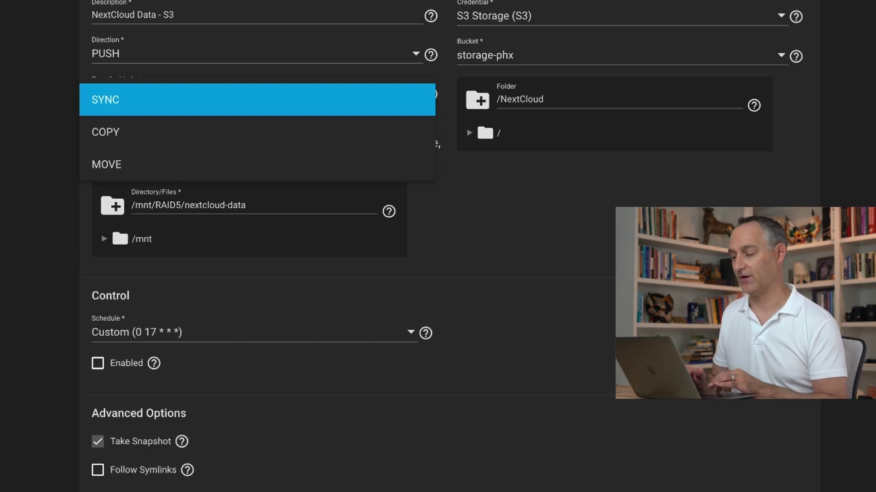
Keep SYNC as the NextCloud Data - S3 transfer mode and review the form.
{"action": "key", "text": "Return"}
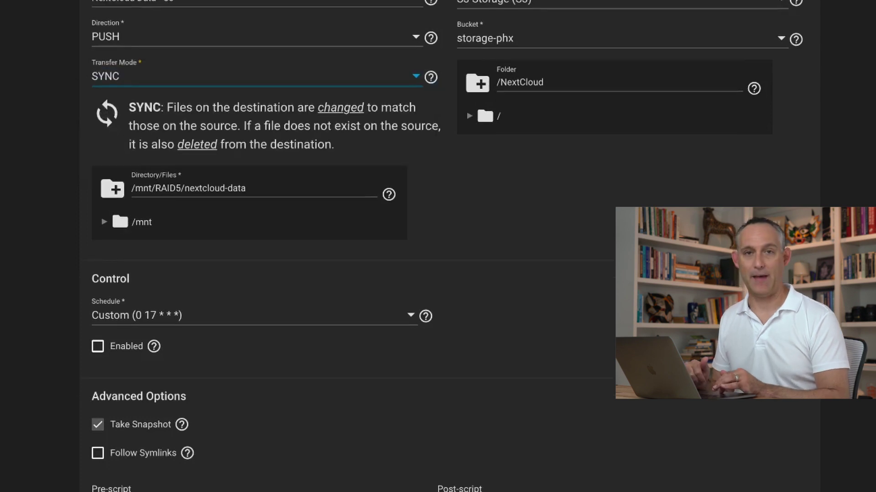
{"action": "scroll", "coordinate": [447, 247], "scroll_direction": "up", "scroll_amount": 1}
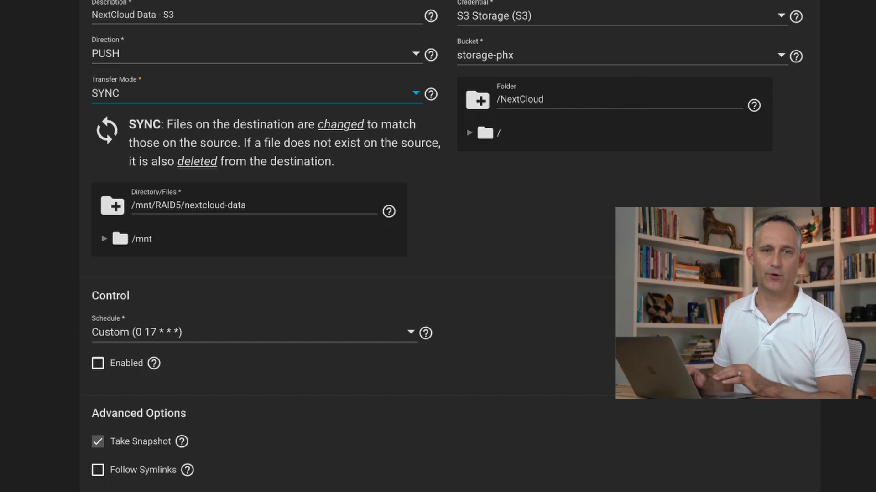
{"action": "scroll", "coordinate": [449, 247], "scroll_direction": "down", "scroll_amount": 3}
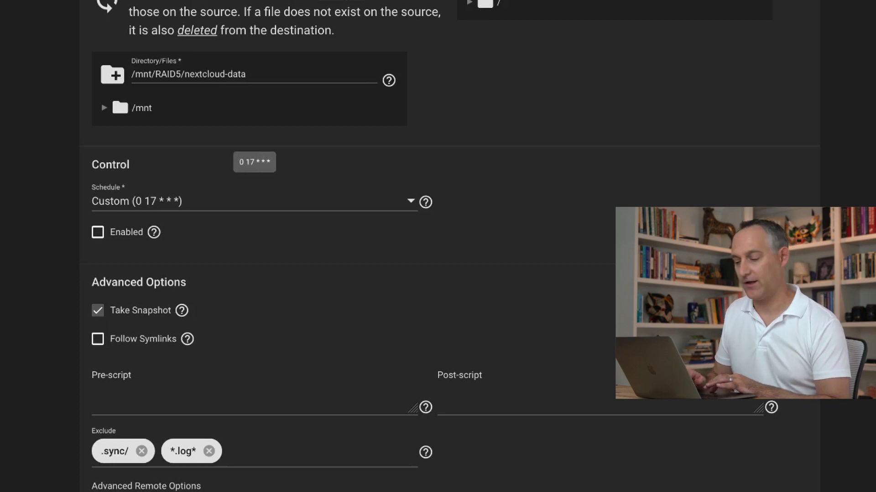
Tick Enabled on the NextCloud Data - S3 sync task.
{"action": "scroll", "coordinate": [438, 246], "scroll_direction": "down", "scroll_amount": 3}
{"action": "left_click", "coordinate": [98, 102]}
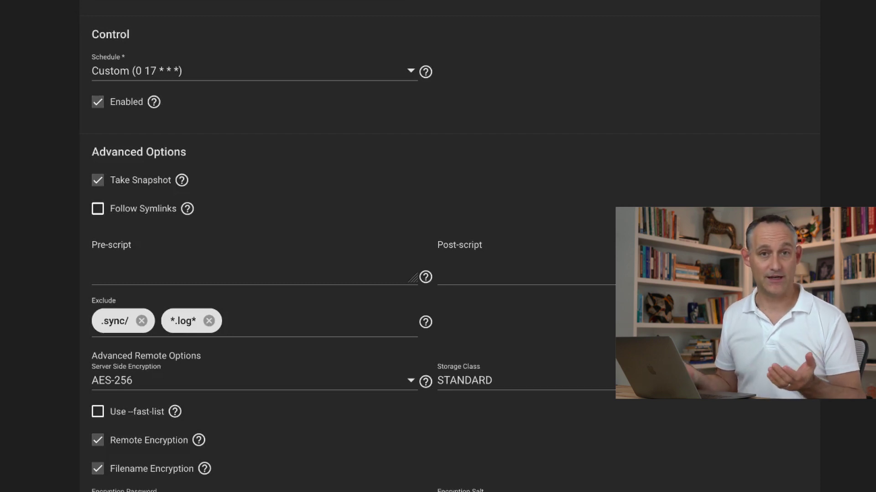
{"action": "scroll", "coordinate": [449, 247], "scroll_direction": "down", "scroll_amount": 3}
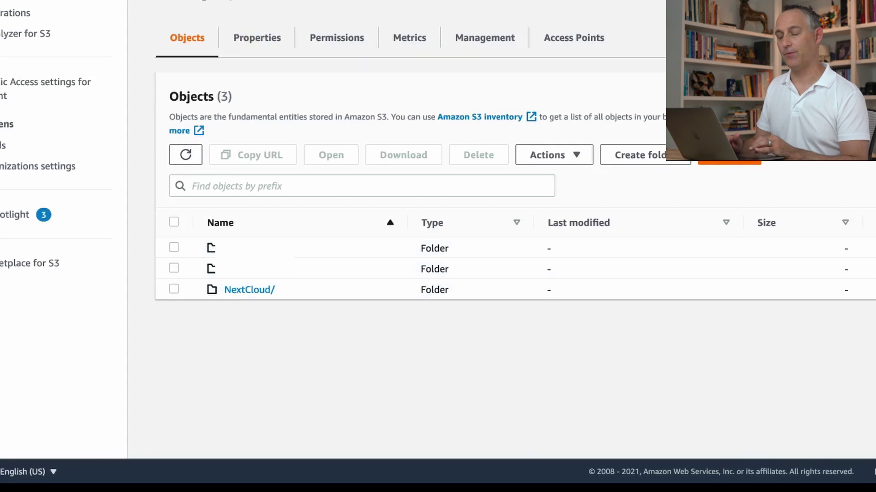
Select all three bucket folders and calculate their total size.
{"action": "left_click", "coordinate": [174, 222]}
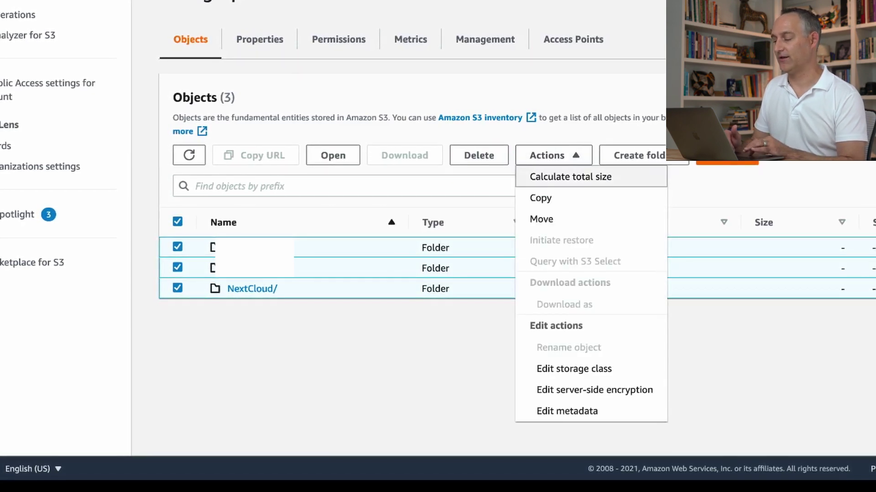
{"action": "left_click", "coordinate": [570, 177]}
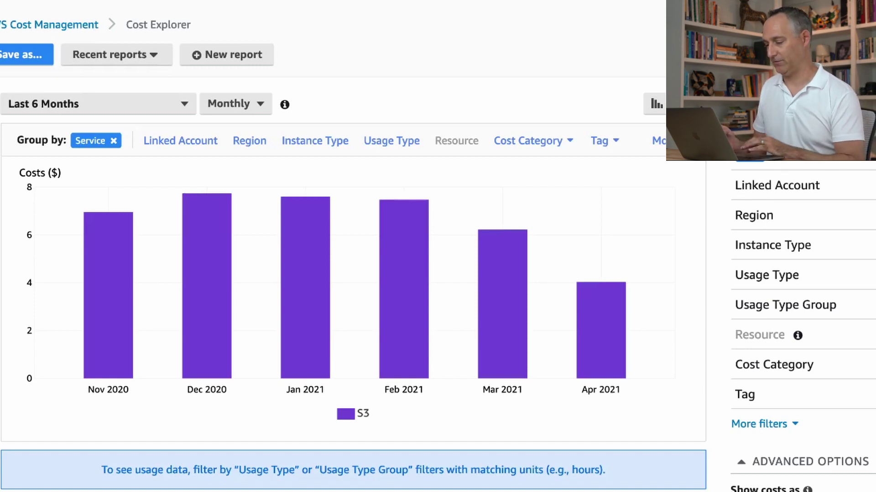
{"action": "mouse_move", "coordinate": [108, 273]}
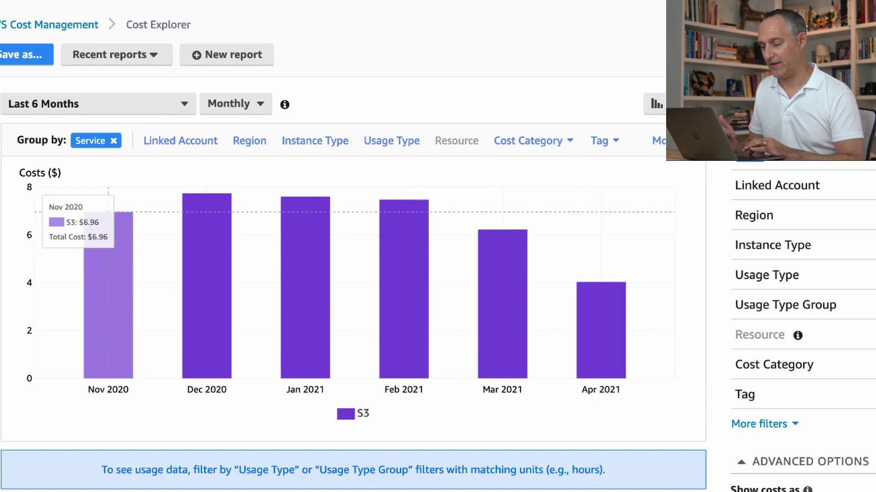
{"action": "mouse_move", "coordinate": [206, 274]}
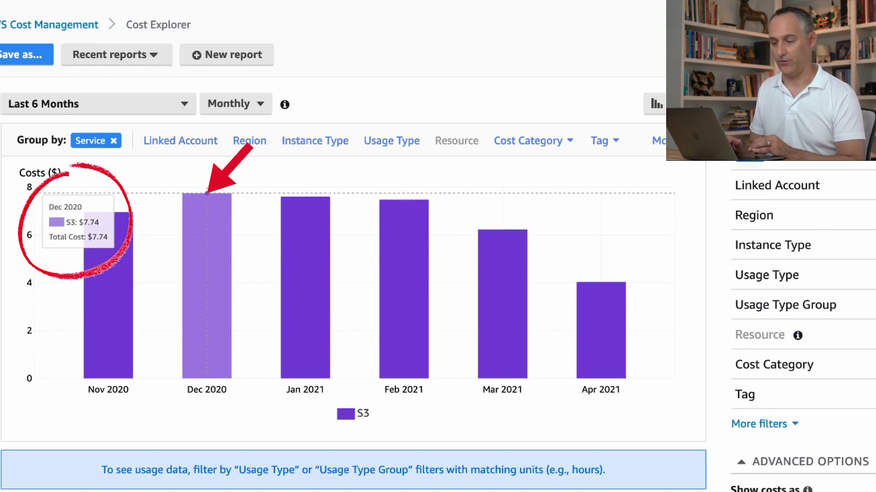
{"action": "mouse_move", "coordinate": [601, 282]}
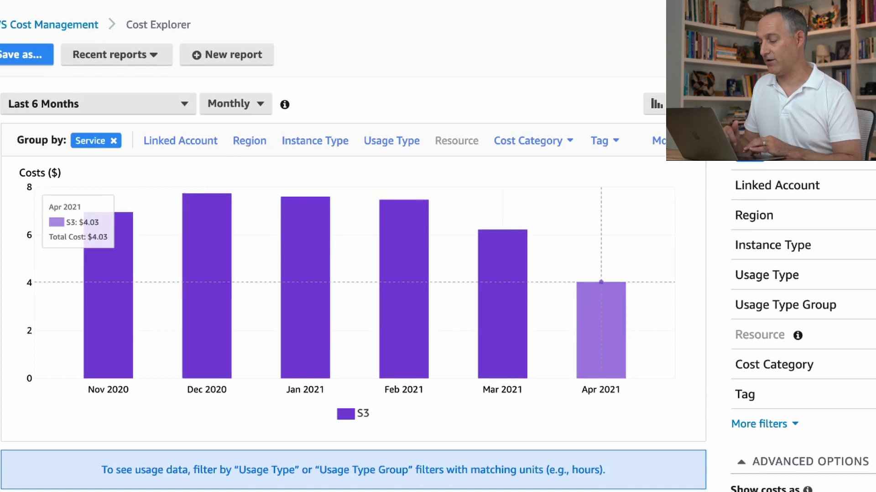